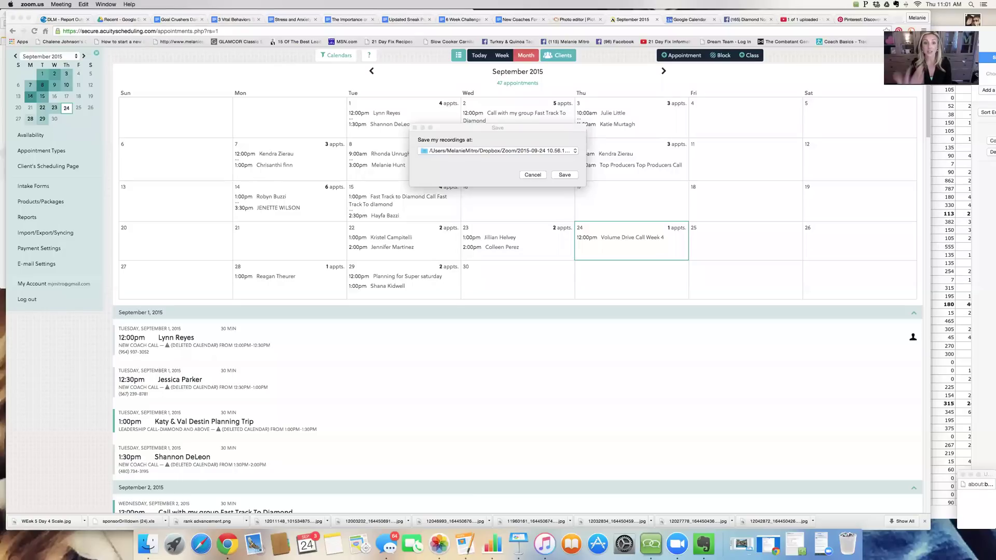
Save the Zoom meeting recording and close both Finder folder windows.
{"action": "left_click", "coordinate": [532, 175]}
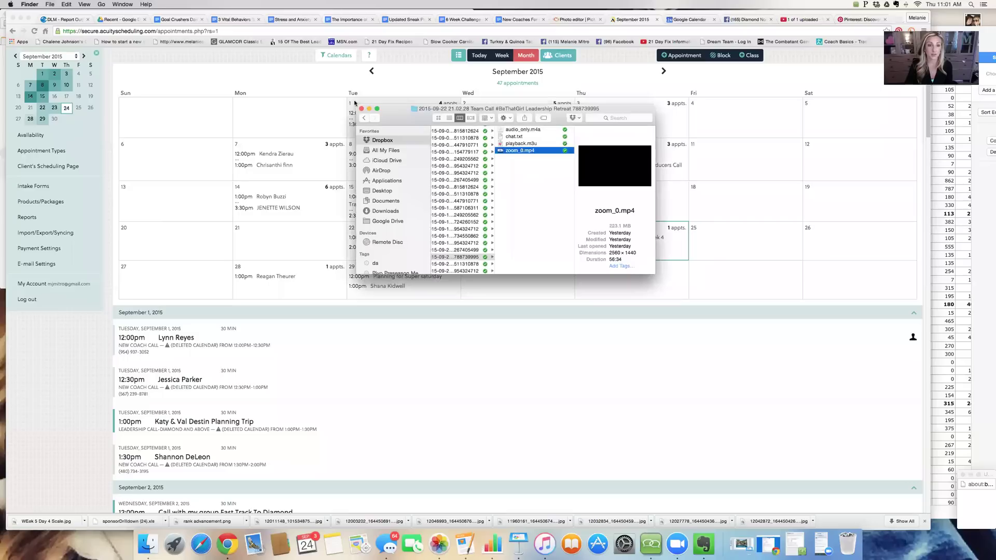
{"action": "left_click", "coordinate": [361, 109]}
{"action": "left_click", "coordinate": [362, 109]}
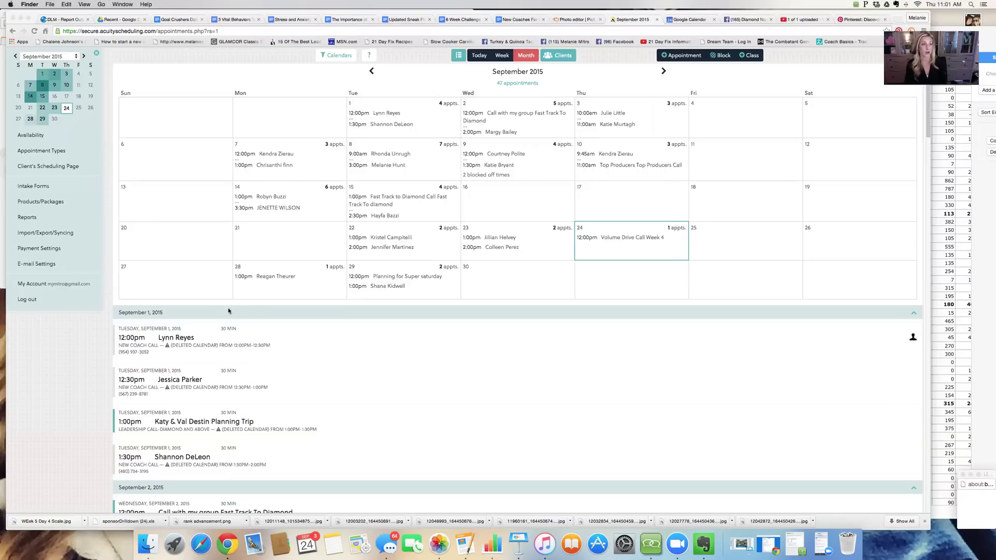
Review the appointment types, then copy the client's standalone scheduling page link.
{"action": "left_click", "coordinate": [38, 151]}
{"action": "left_click", "coordinate": [38, 152]}
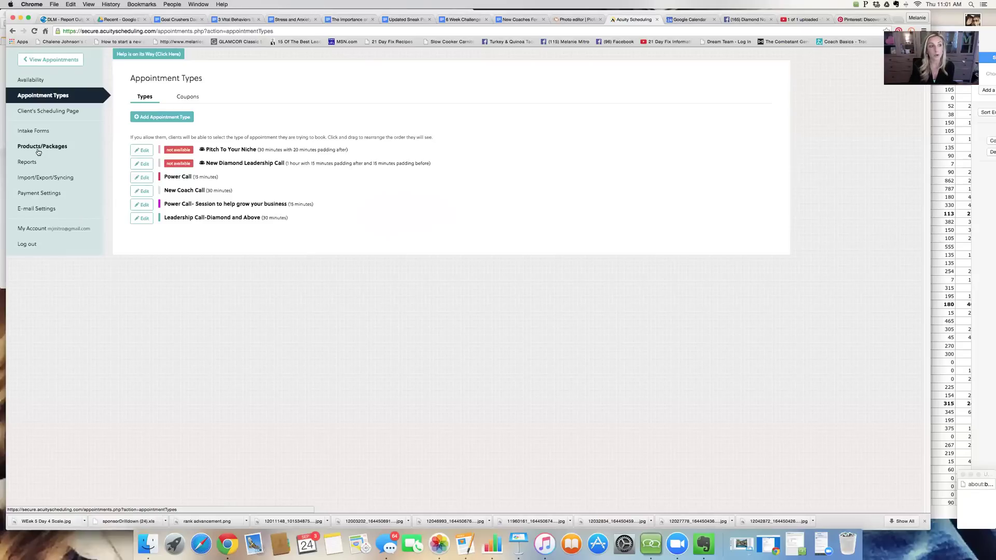
{"action": "left_click", "coordinate": [40, 115]}
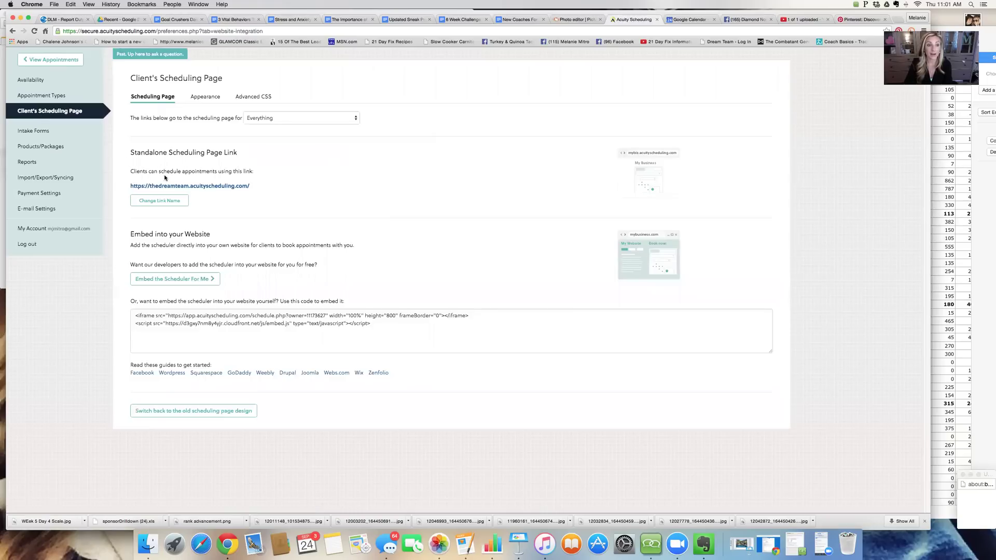
{"action": "right_click", "coordinate": [165, 187]}
{"action": "key", "text": "cmd+c"}
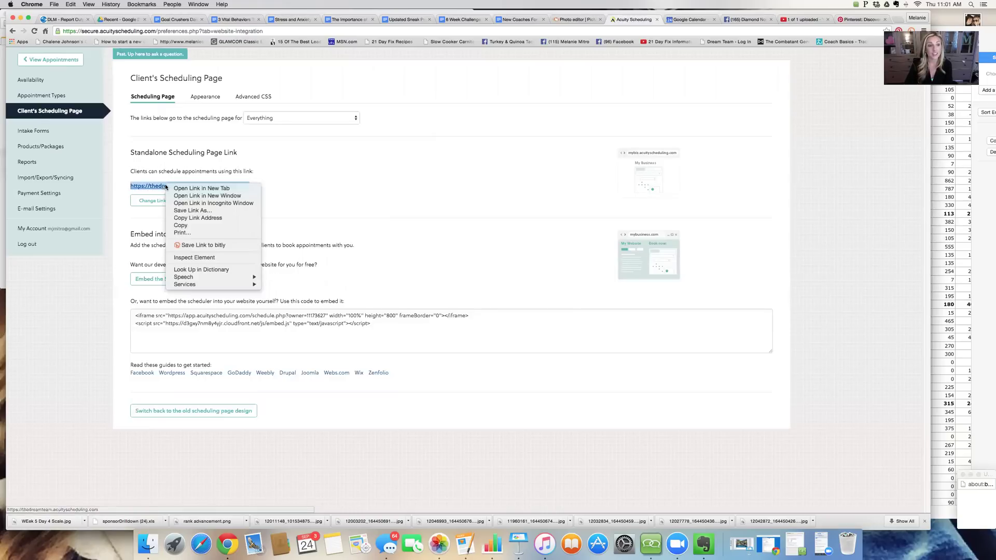
{"action": "left_click", "coordinate": [216, 216]}
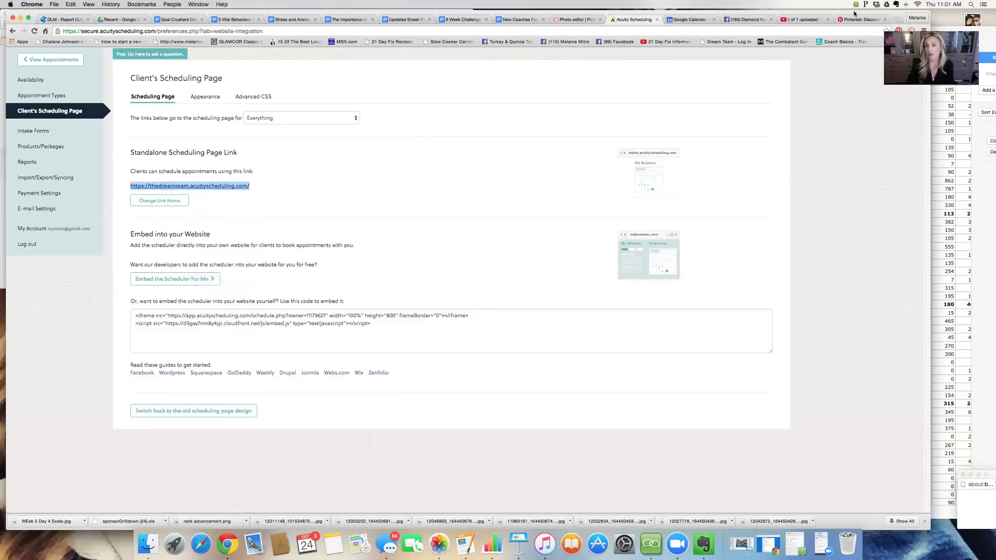
Load the copied client scheduling page link in a new browser tab.
{"action": "left_click", "coordinate": [894, 21]}
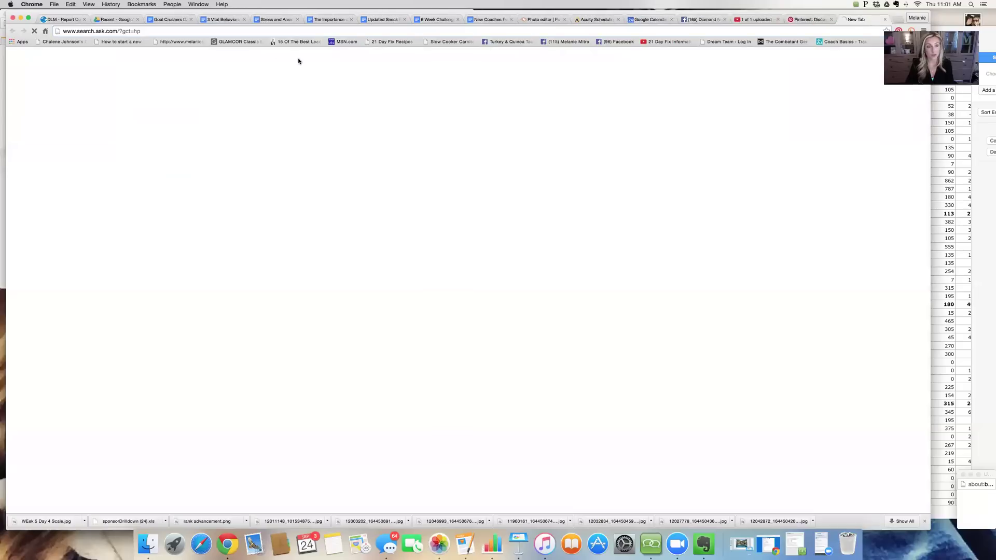
{"action": "left_click", "coordinate": [266, 30]}
{"action": "key", "text": "cmd+v"}
{"action": "key", "text": "Return"}
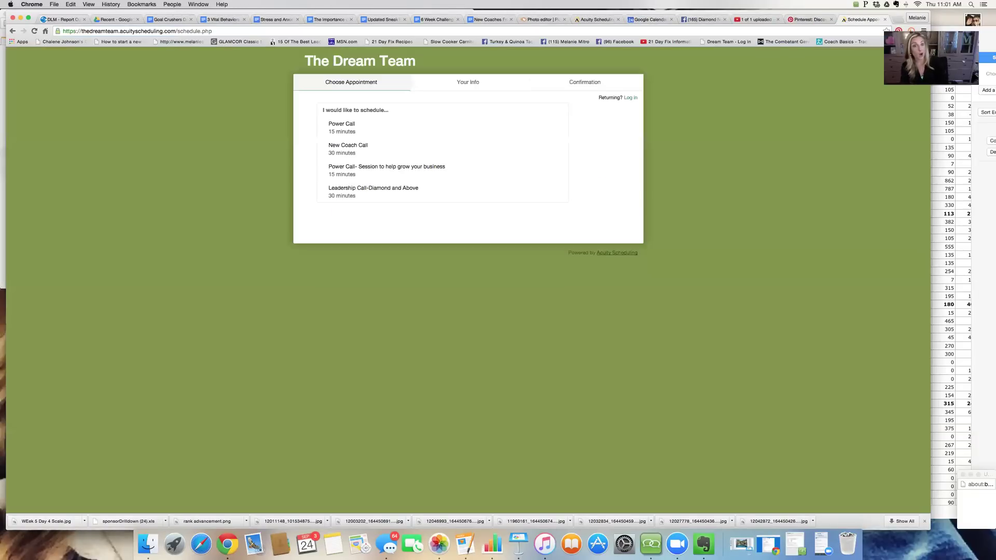
Book a New Coach Call for September 28 at 1:30pm and continue to client info.
{"action": "left_click", "coordinate": [352, 147]}
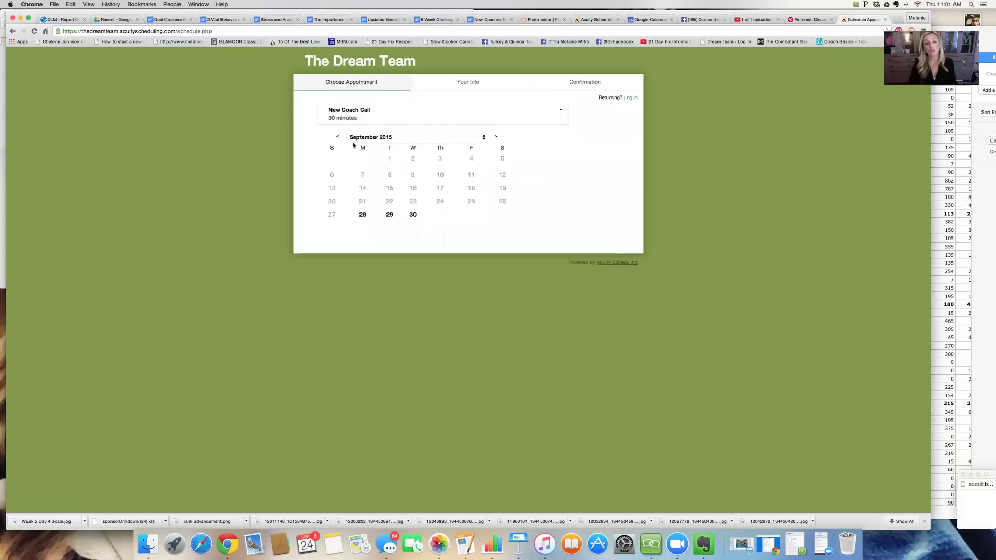
{"action": "left_click", "coordinate": [364, 215]}
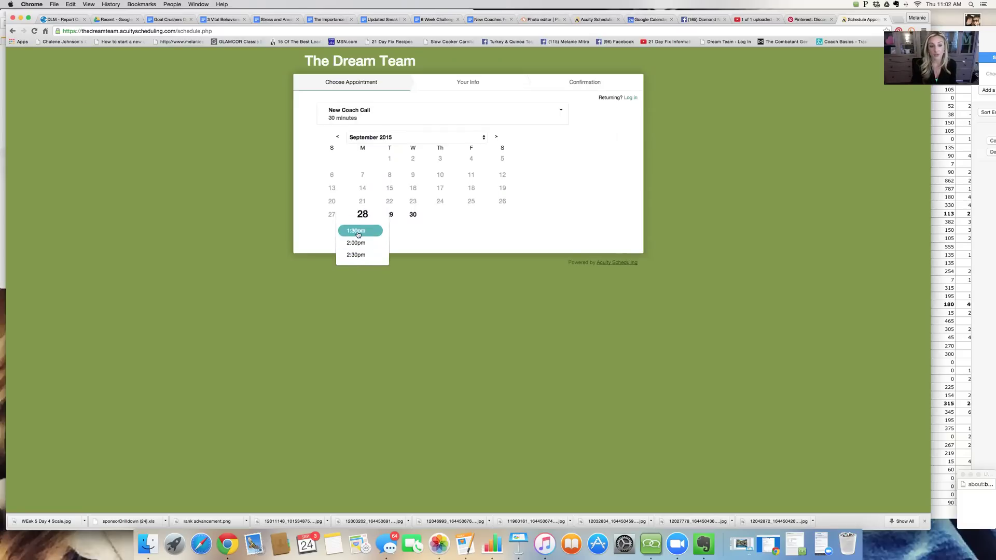
{"action": "left_click", "coordinate": [358, 232]}
{"action": "left_click", "coordinate": [408, 231]}
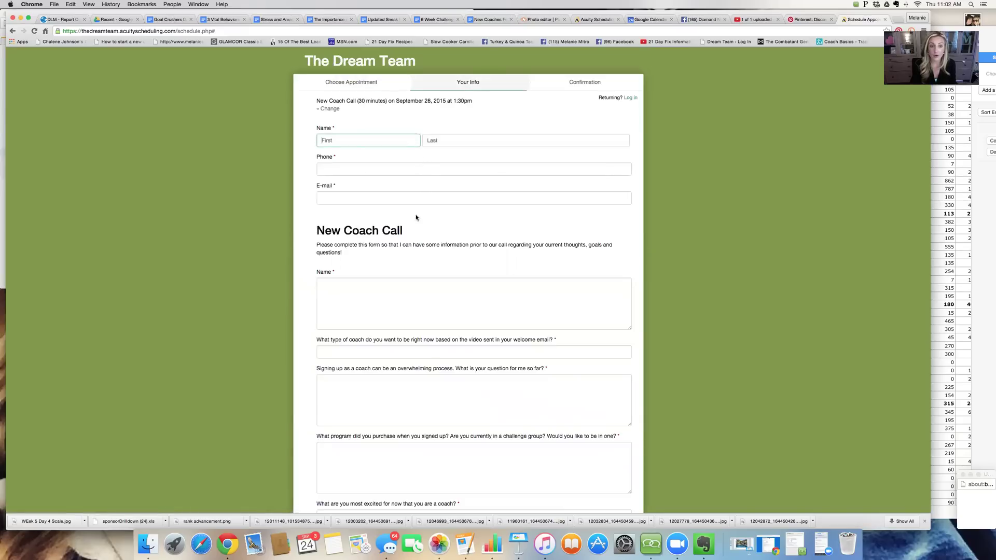
Scroll through the New Coach Call intake questions, then close the booking tab without completing it.
{"action": "scroll", "coordinate": [410, 289], "scroll_direction": "down", "scroll_amount": 1}
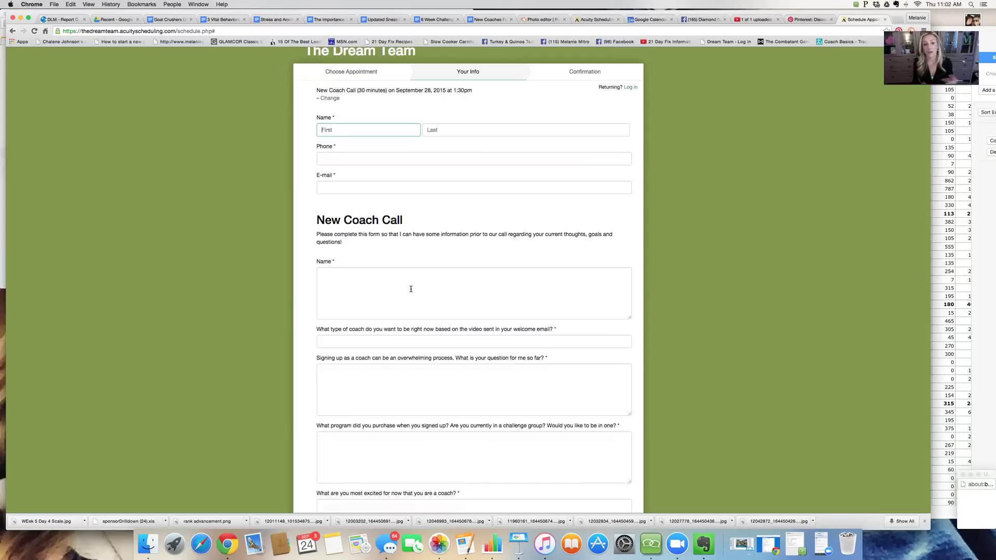
{"action": "scroll", "coordinate": [410, 289], "scroll_direction": "down", "scroll_amount": 5}
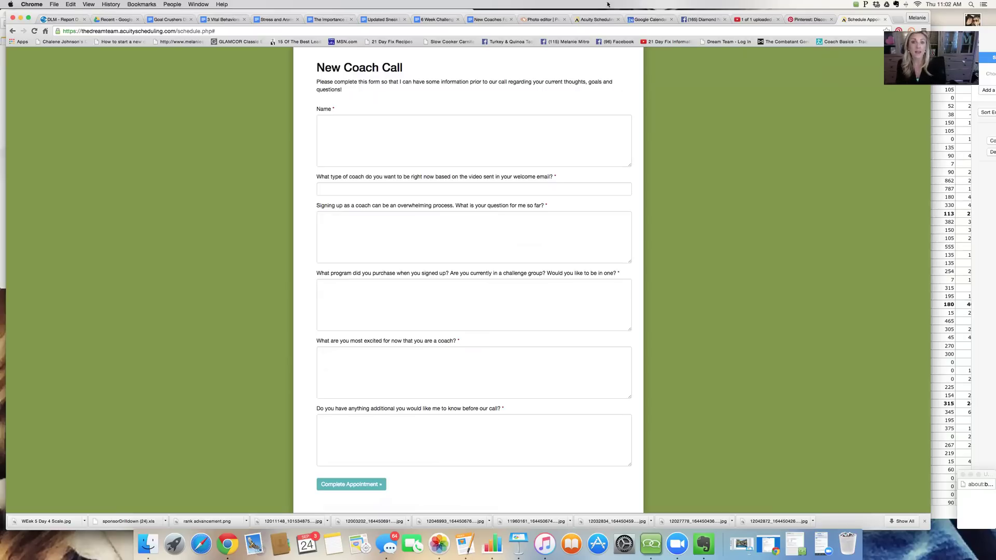
{"action": "left_click", "coordinate": [885, 20]}
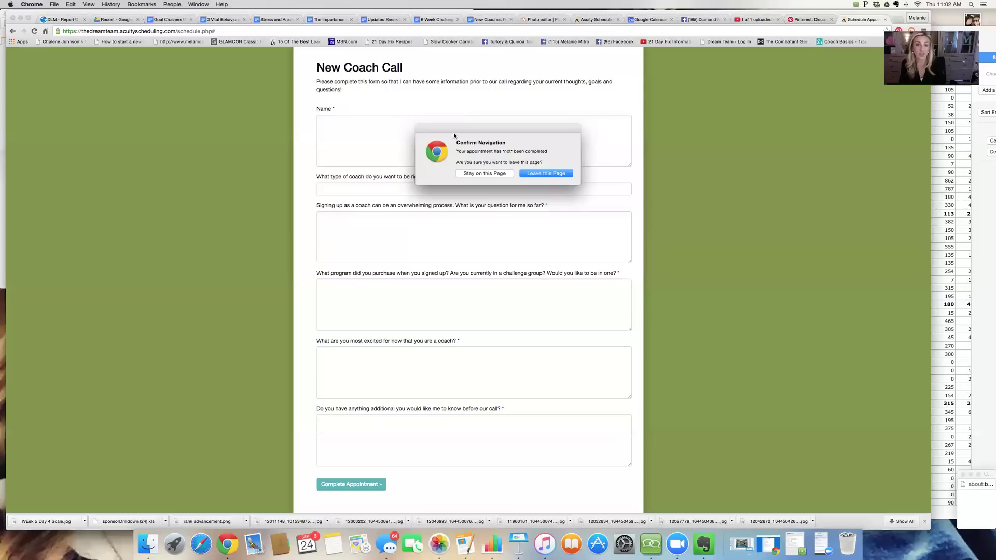
{"action": "left_click", "coordinate": [548, 173]}
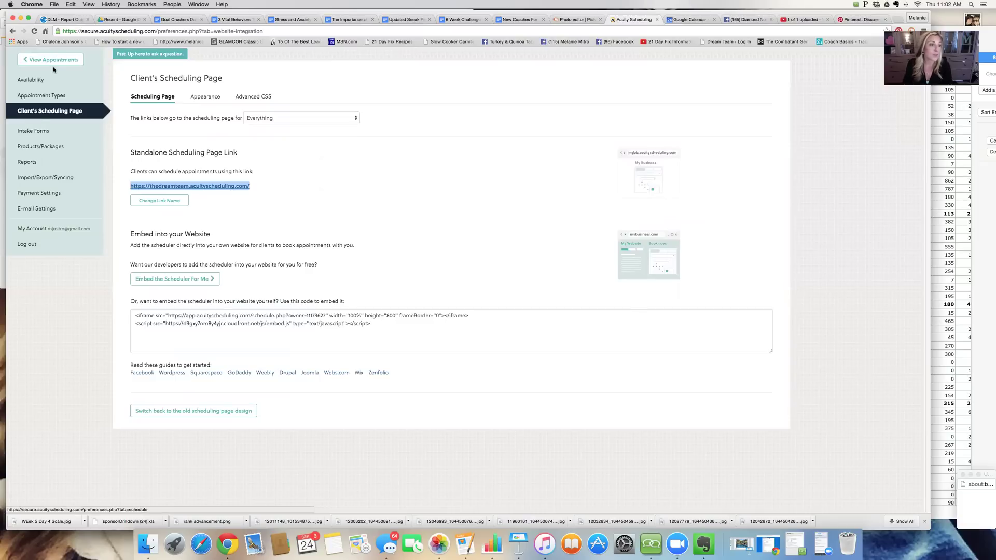
On the Availability calendar, set September 24 hours to 1:00pm-3:00pm.
{"action": "left_click", "coordinate": [32, 80]}
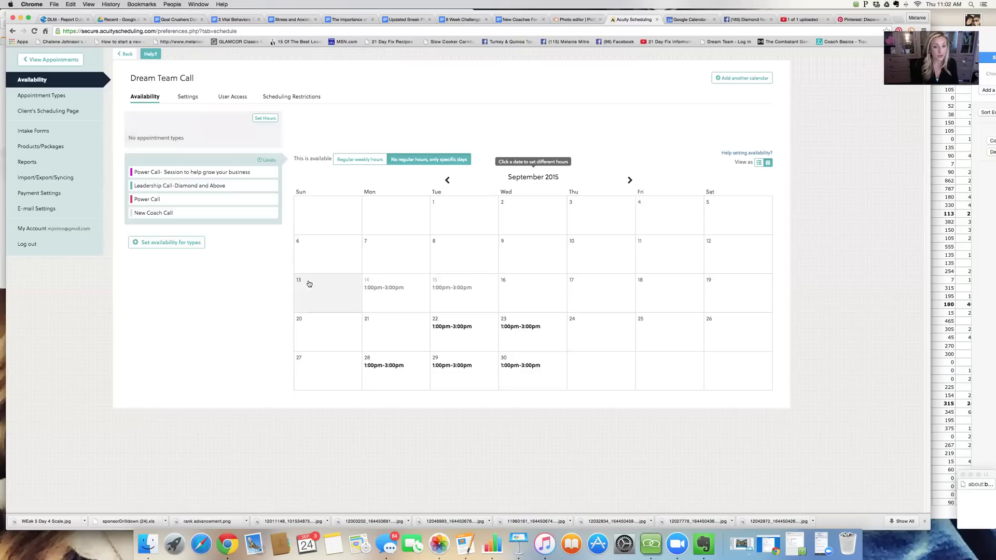
{"action": "left_click", "coordinate": [583, 338]}
{"action": "type", "text": "1:00pm-3:00pm"}
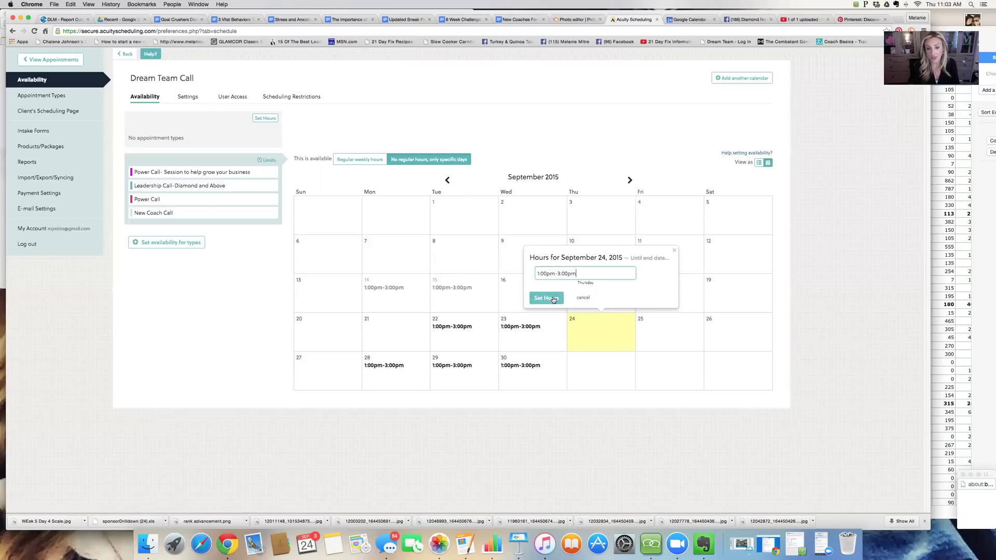
{"action": "left_click", "coordinate": [553, 298]}
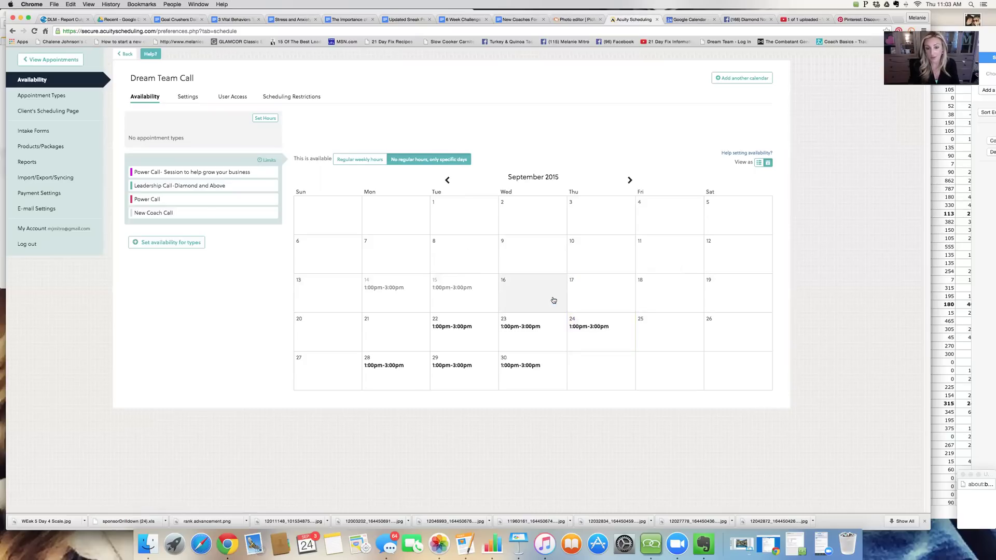
Clear the 1:00pm-3:00pm hours from September 24, leaving it with no availability.
{"action": "left_click", "coordinate": [598, 329]}
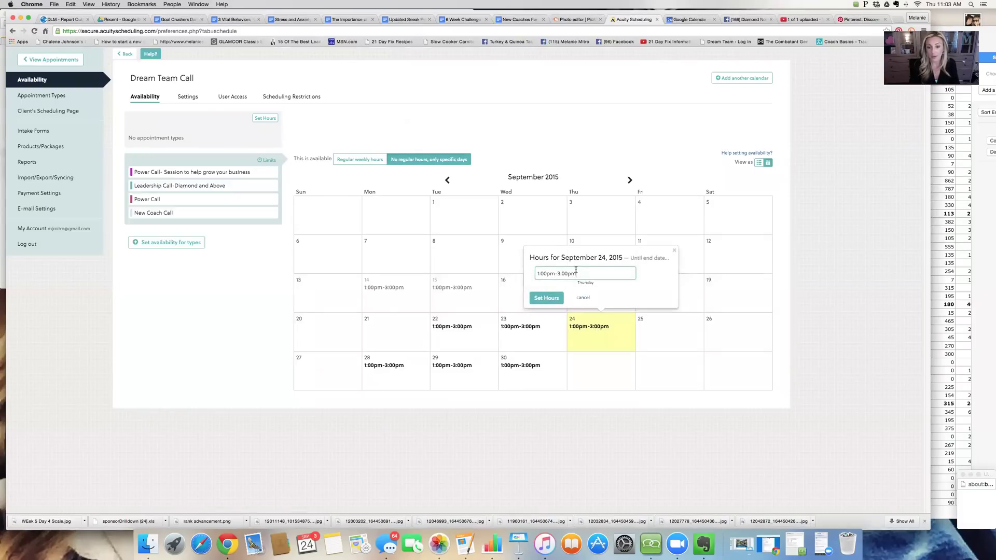
{"action": "left_click_drag", "start_coordinate": [576, 271], "coordinate": [511, 273]}
{"action": "key", "text": "BackSpace"}
{"action": "left_click", "coordinate": [547, 298]}
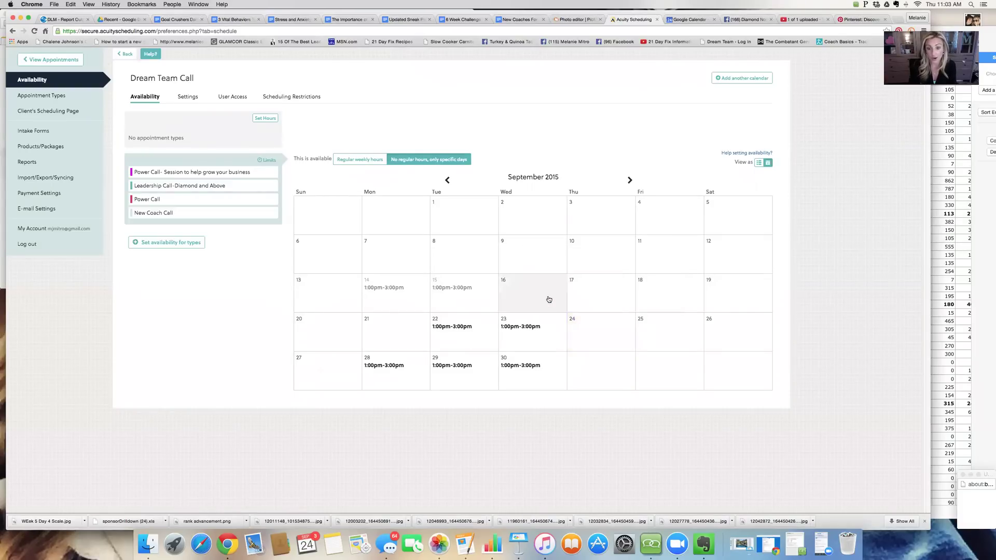
Open the Emerald To Diamond Coach Call intake form in the editor from Intake Forms.
{"action": "left_click", "coordinate": [50, 131]}
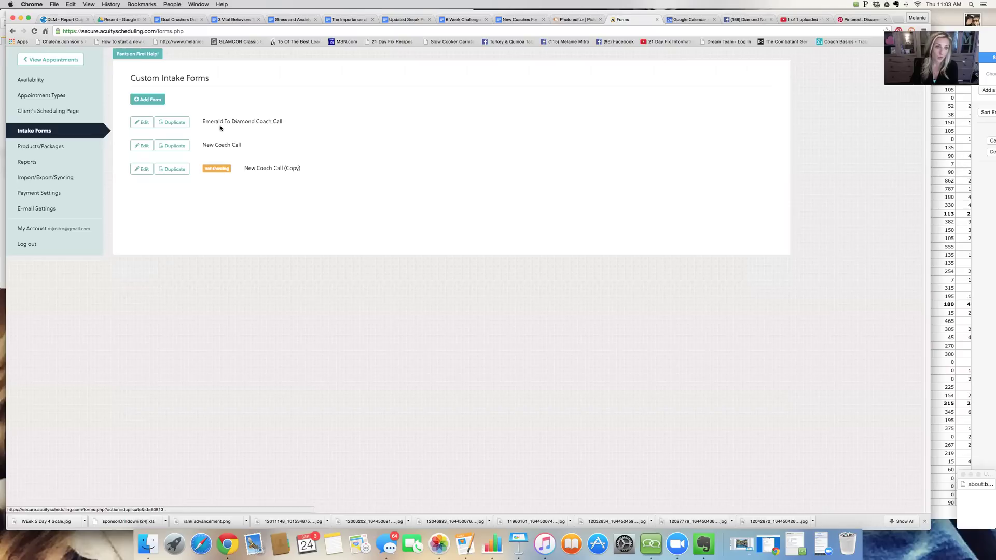
{"action": "left_click", "coordinate": [143, 122]}
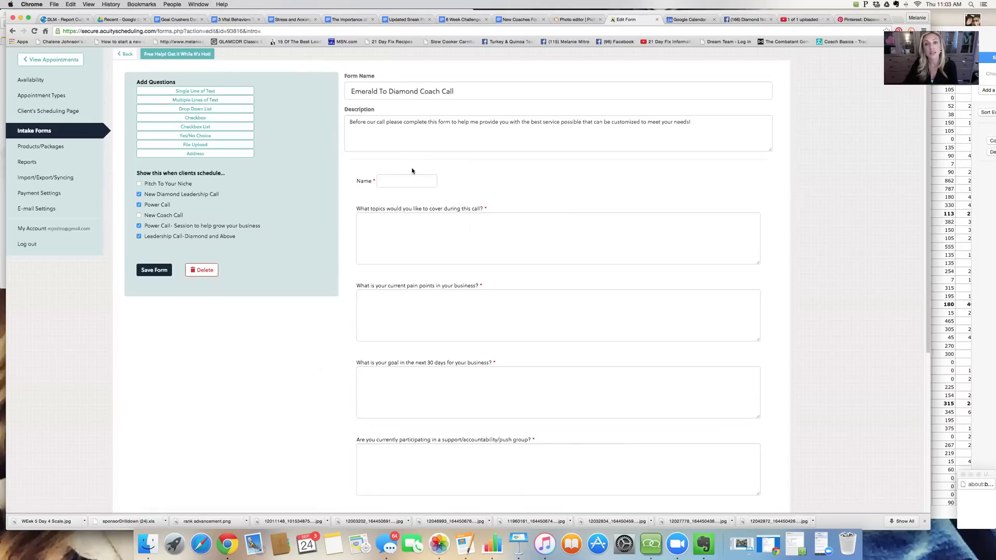
{"action": "mouse_move", "coordinate": [508, 171]}
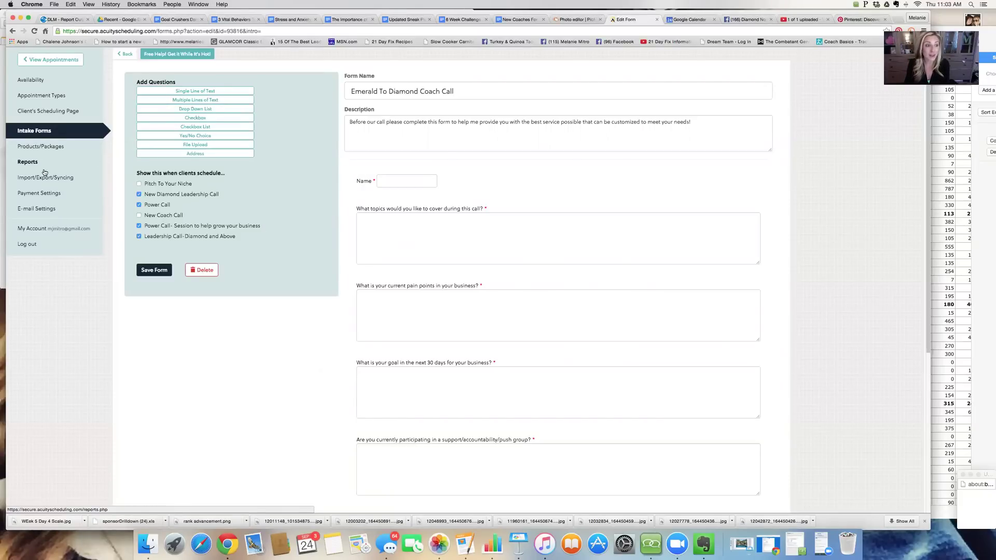
Open the client's September 28 1:00pm Leadership Call appointment and review its intake answers.
{"action": "left_click", "coordinate": [39, 60]}
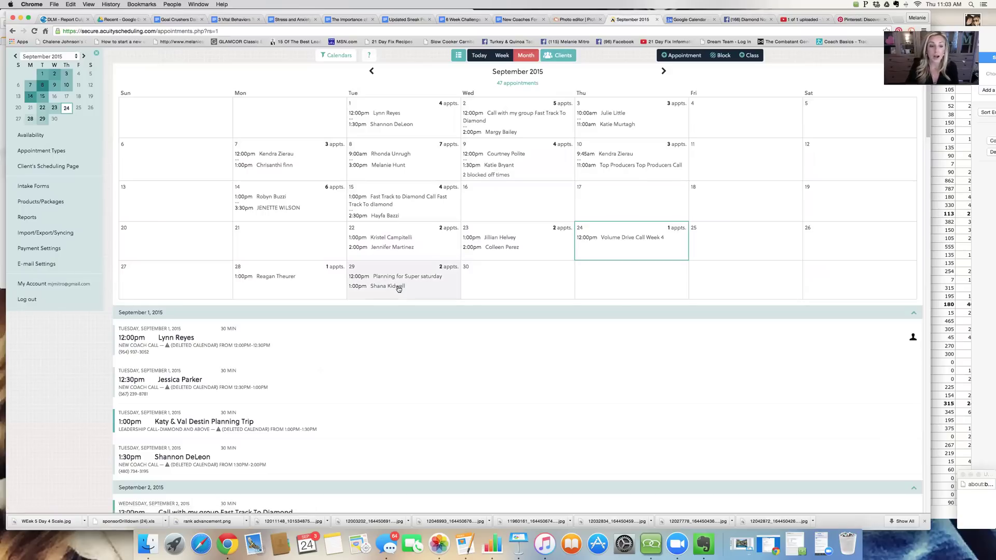
{"action": "left_click", "coordinate": [275, 286]}
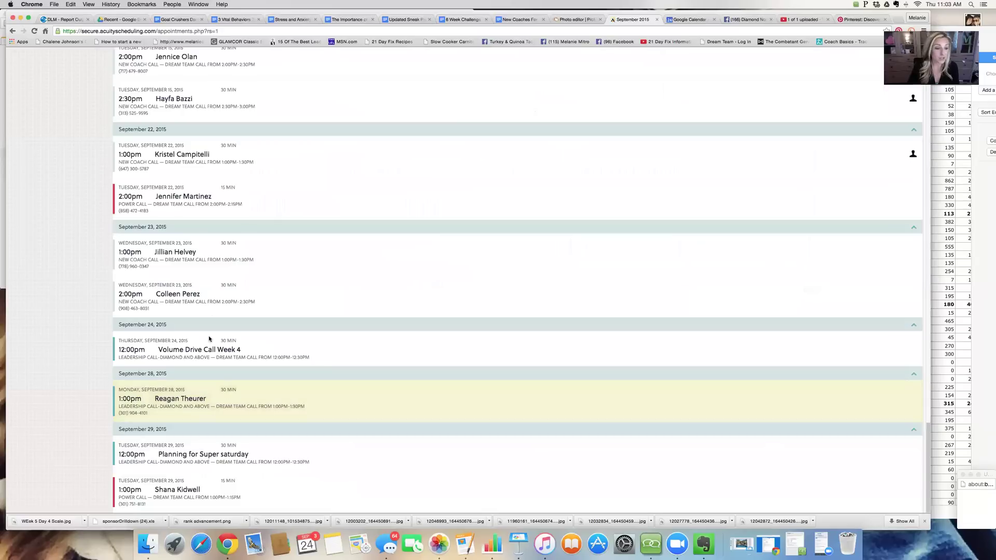
{"action": "left_click", "coordinate": [192, 407]}
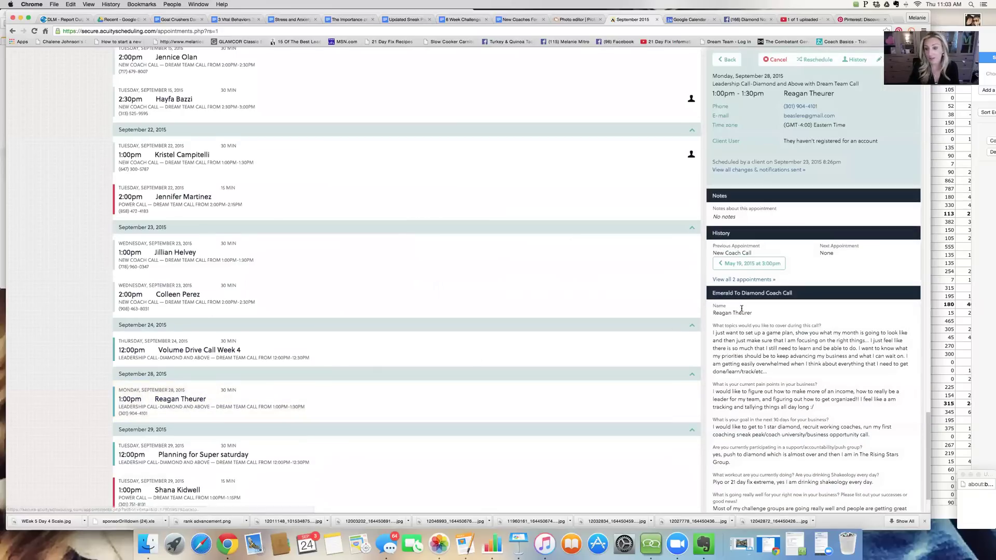
{"action": "scroll", "coordinate": [778, 113], "scroll_direction": "down", "scroll_amount": 3}
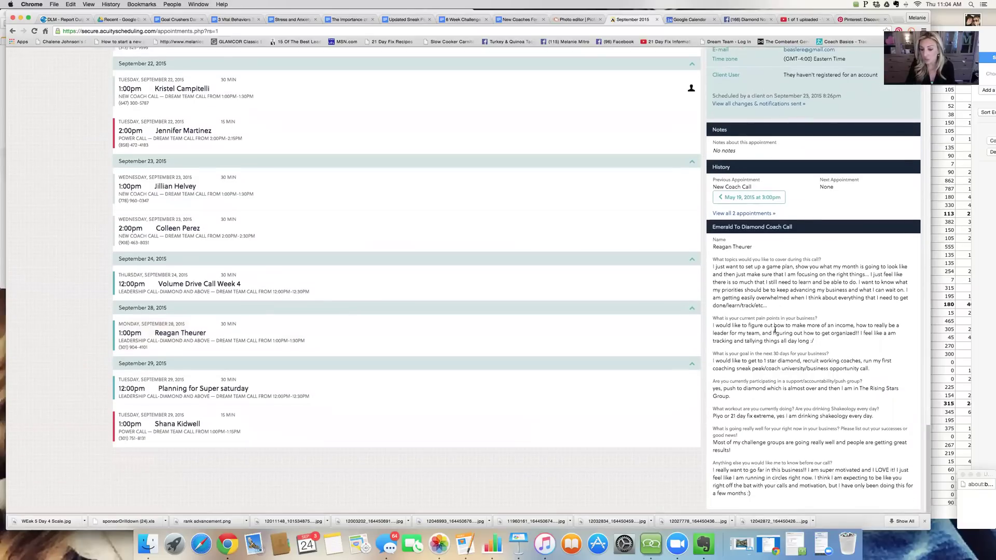
{"action": "scroll", "coordinate": [775, 330], "scroll_direction": "up", "scroll_amount": 5}
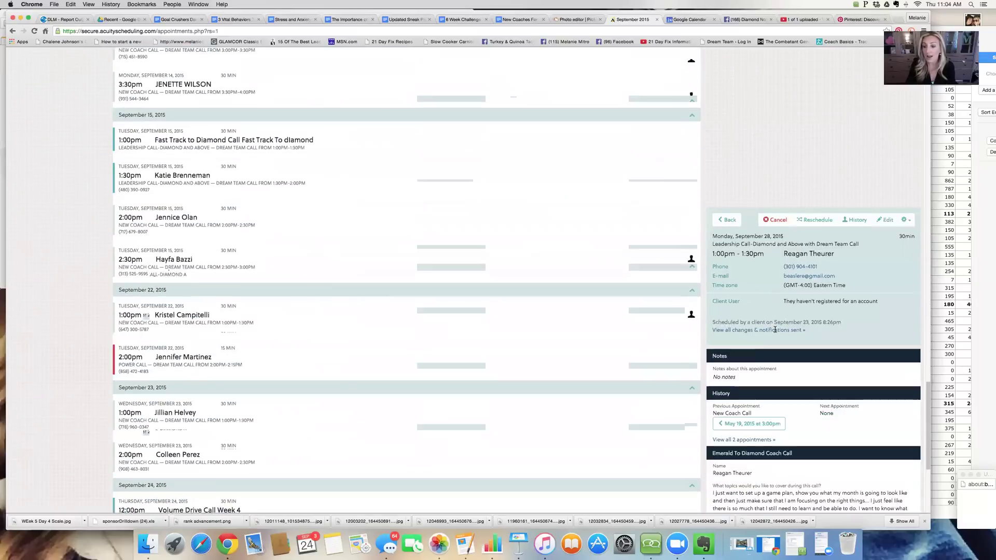
{"action": "scroll", "coordinate": [774, 330], "scroll_direction": "down", "scroll_amount": 1}
Open the appointment's printable version from the gear menu, then dismiss the print dialog.
{"action": "left_click", "coordinate": [905, 190]}
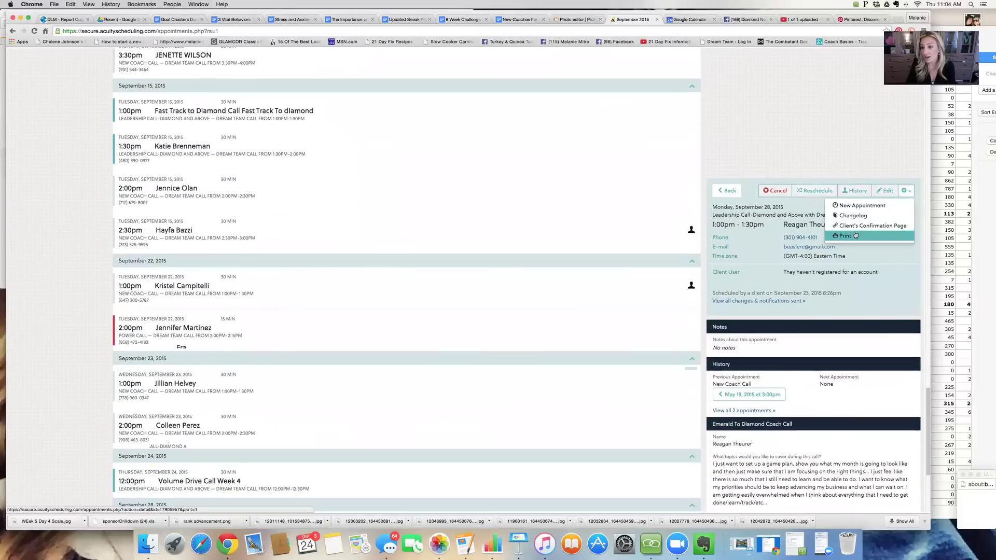
{"action": "left_click", "coordinate": [855, 236]}
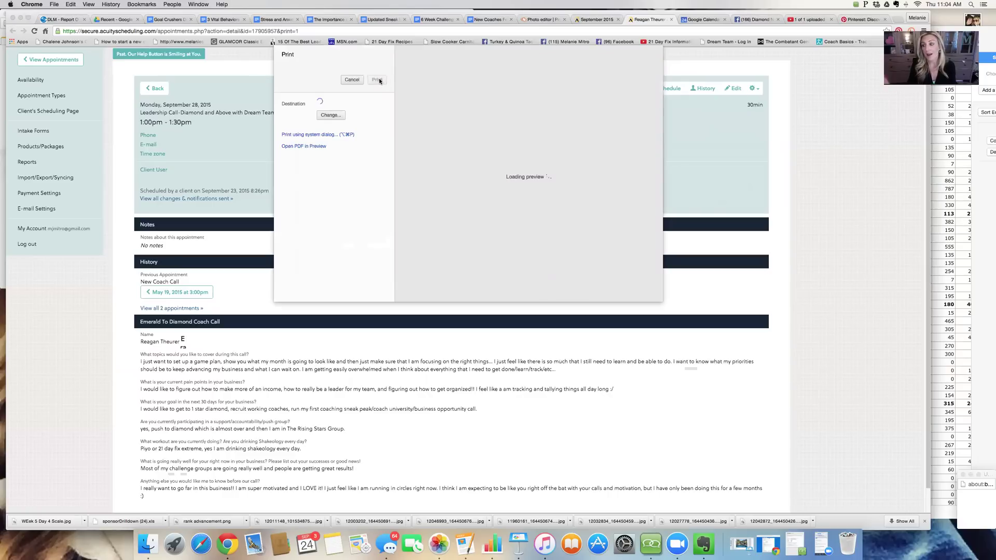
{"action": "left_click", "coordinate": [377, 79]}
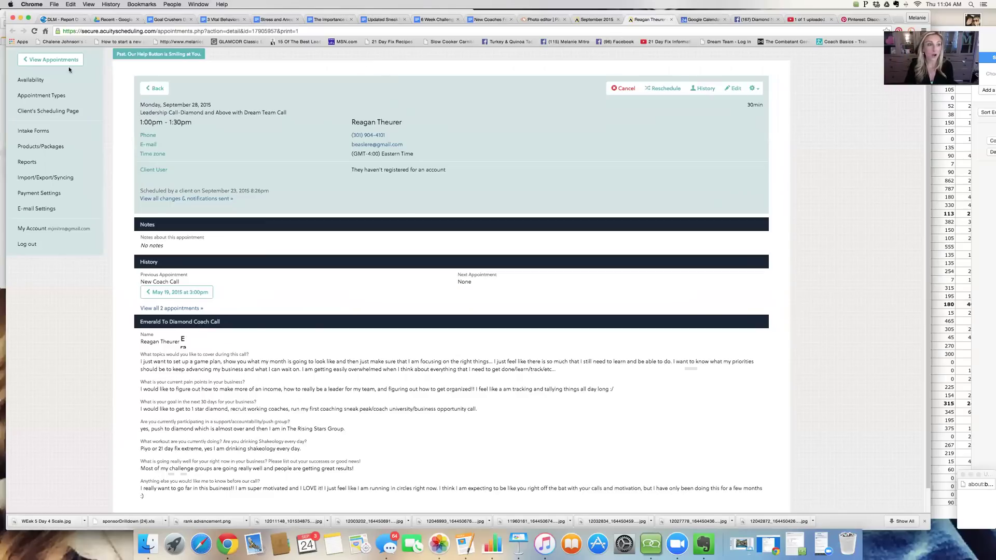
Return to the month calendar, then show today's schedule, Thursday, September 24, 2015.
{"action": "left_click", "coordinate": [158, 88]}
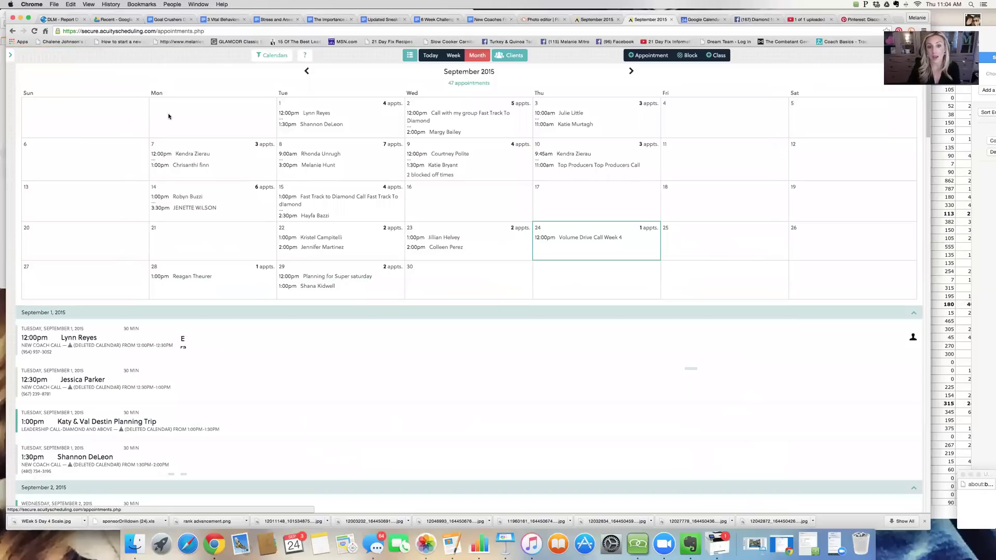
{"action": "left_click", "coordinate": [425, 56]}
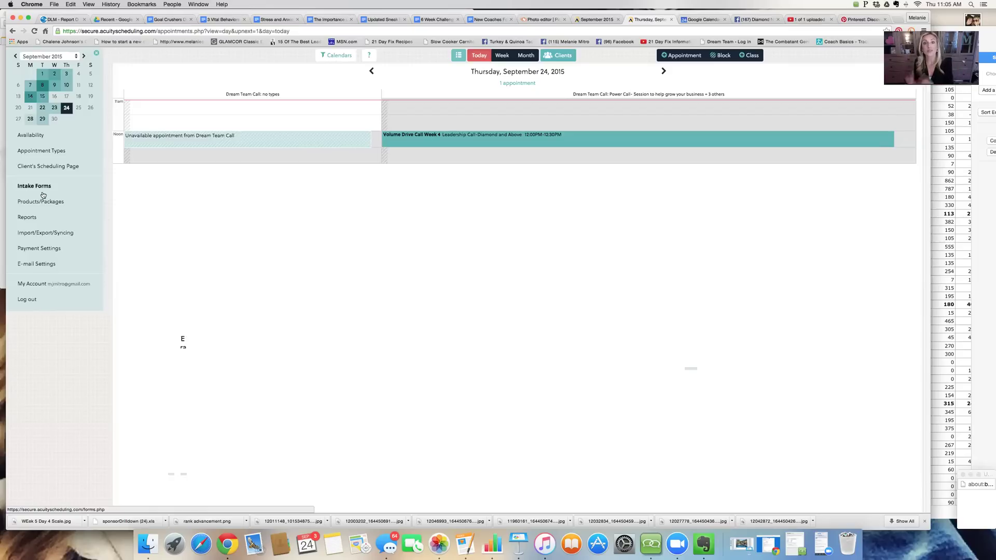
Go from September 22's day view through the week view to the September month calendar and list.
{"action": "left_click", "coordinate": [42, 109]}
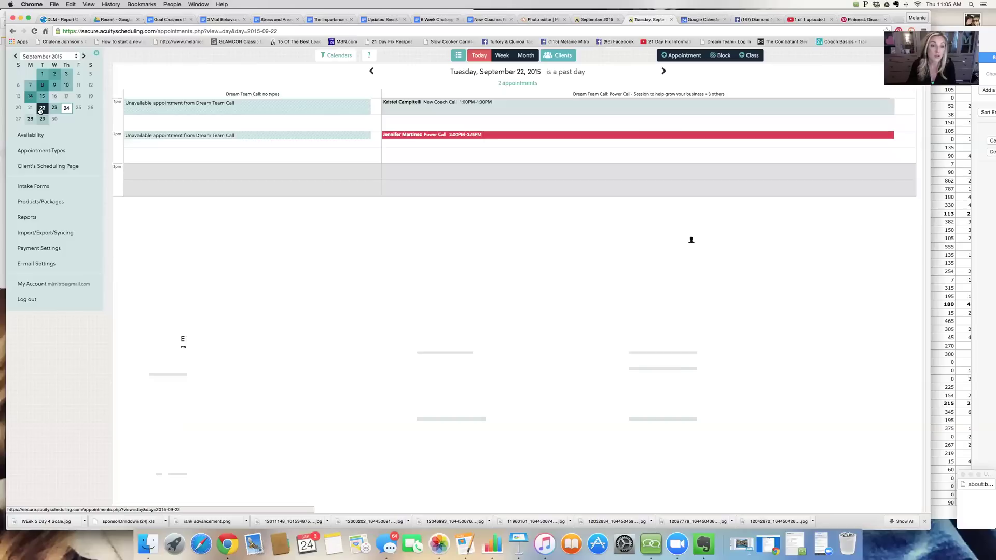
{"action": "left_click", "coordinate": [502, 55]}
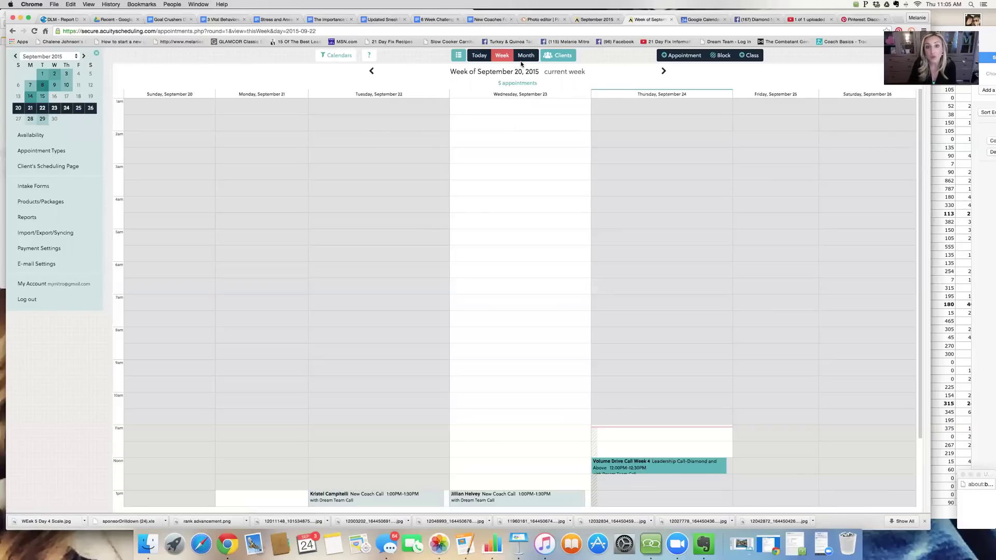
{"action": "left_click", "coordinate": [524, 56]}
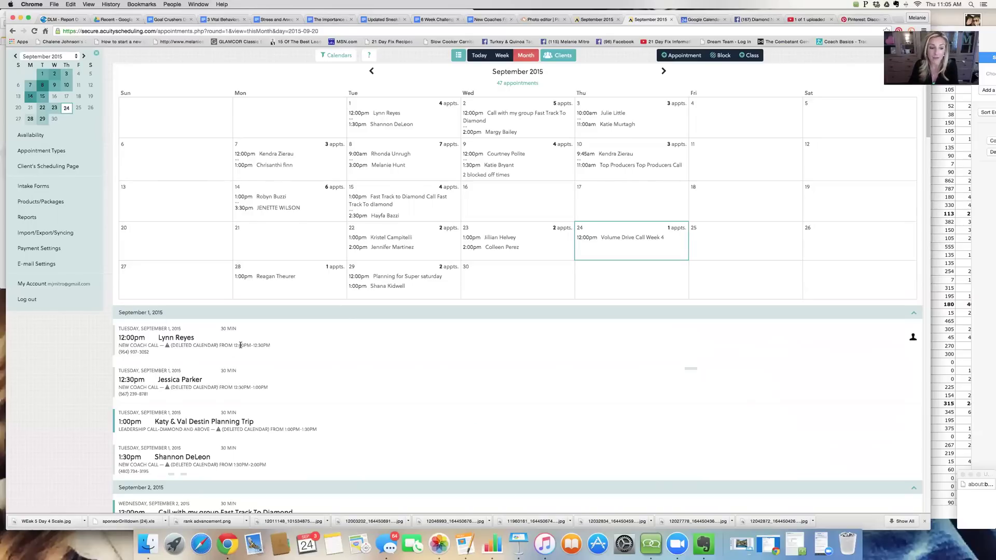
{"action": "scroll", "coordinate": [240, 345], "scroll_direction": "down", "scroll_amount": 5}
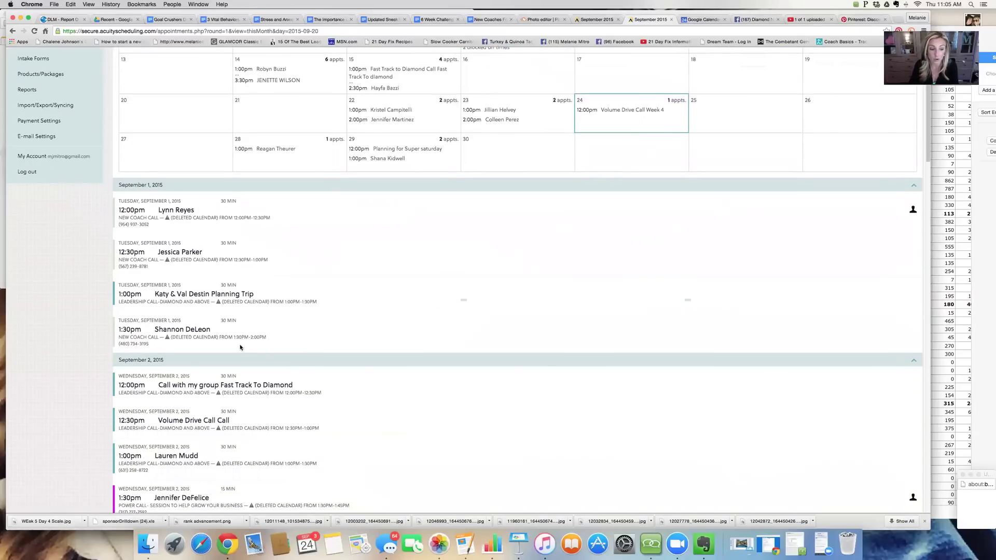